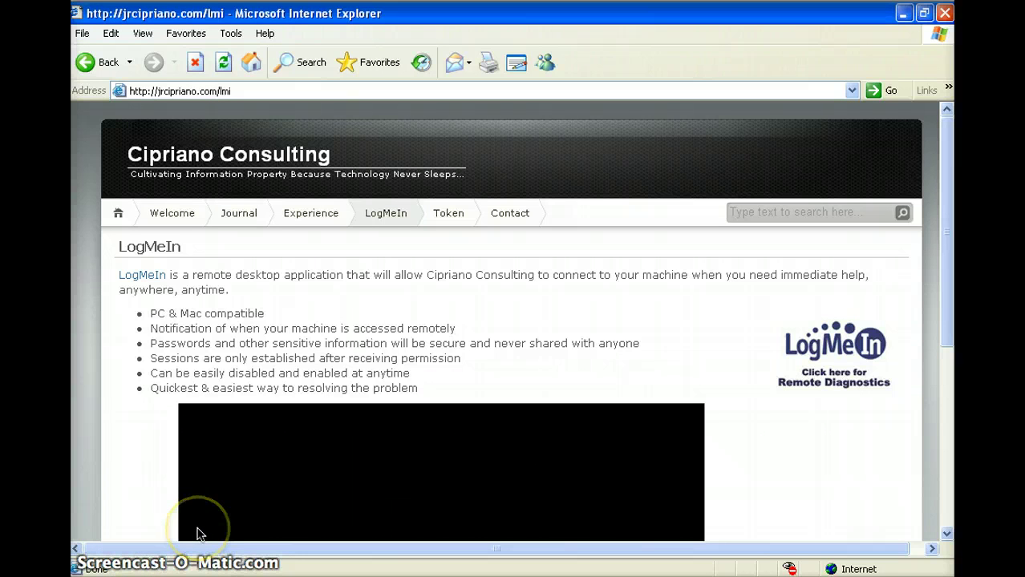
- Launch the Remote Diagnostics installer from the Cipriano Consulting LogMeIn page
left_click(840, 366)
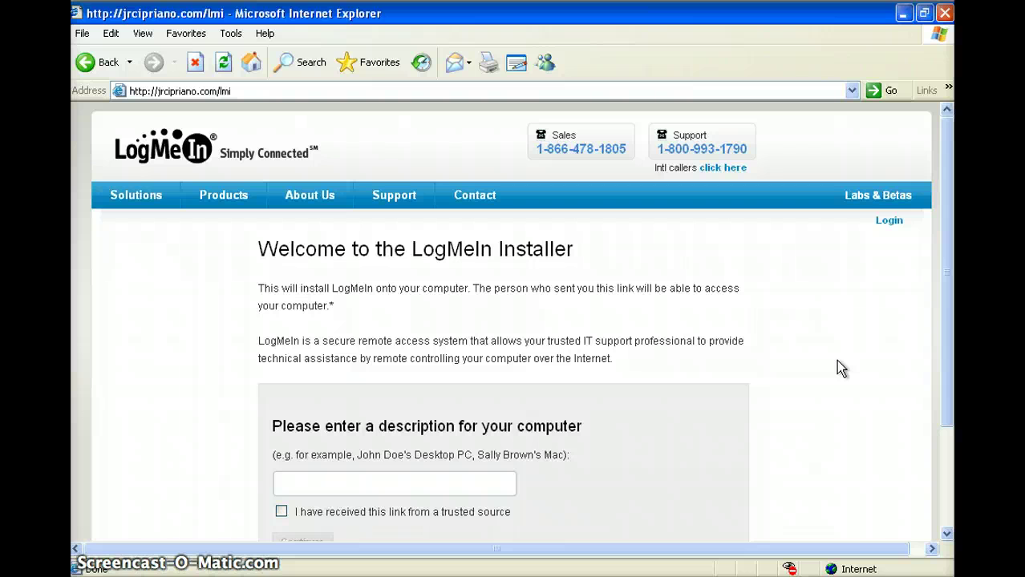
- Describe the computer as 'sallys laptop', confirm the link is from a trusted source, and continue
left_click(460, 486)
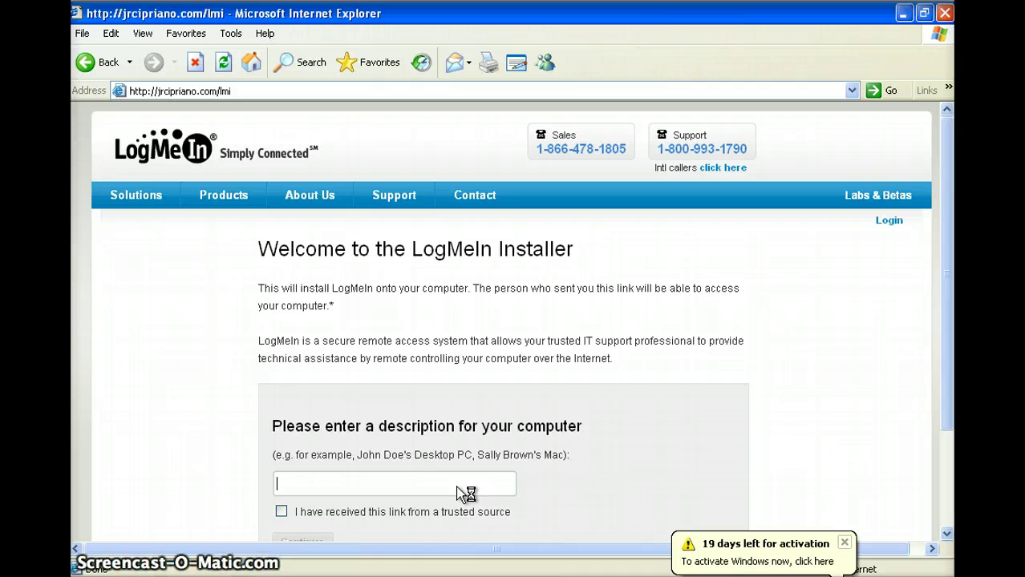
left_click(443, 478)
type("sallys")
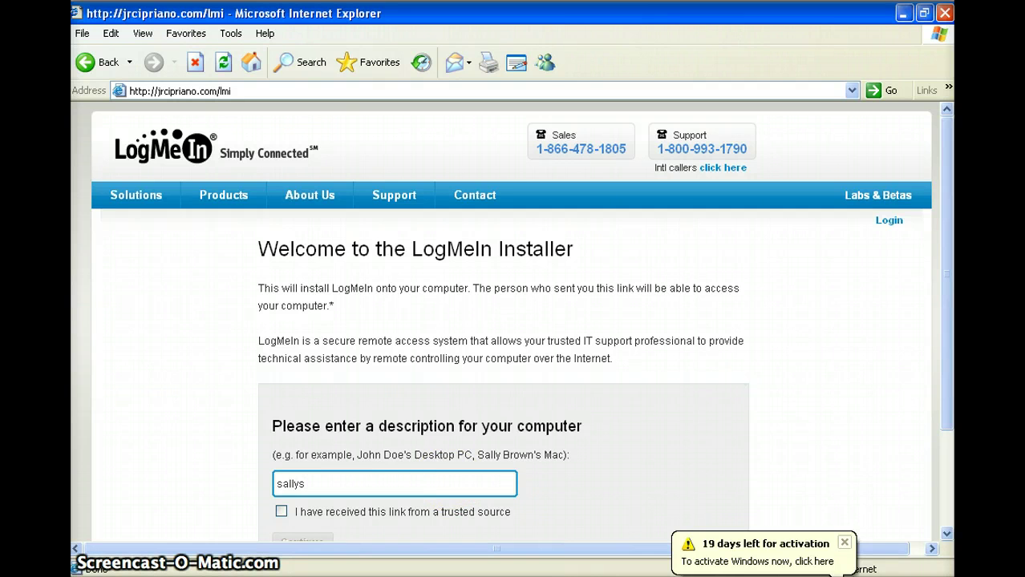
left_click(844, 543)
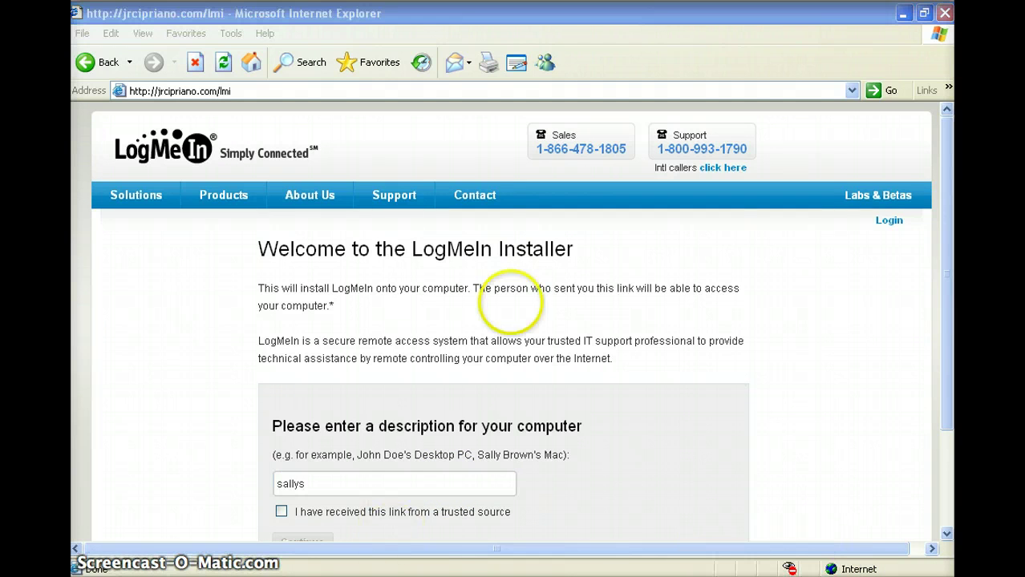
left_click(374, 486)
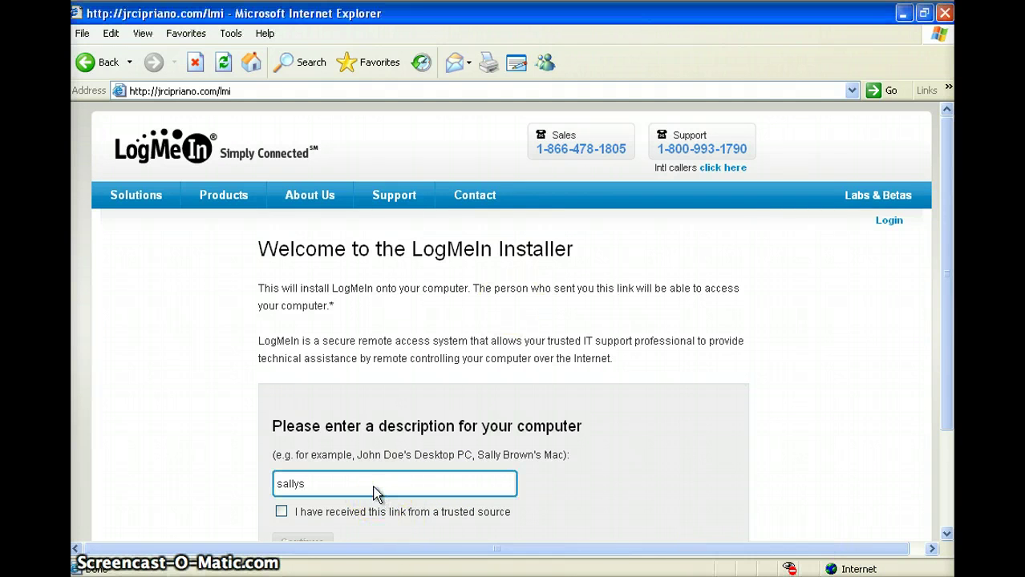
type("laptop")
left_click(280, 512)
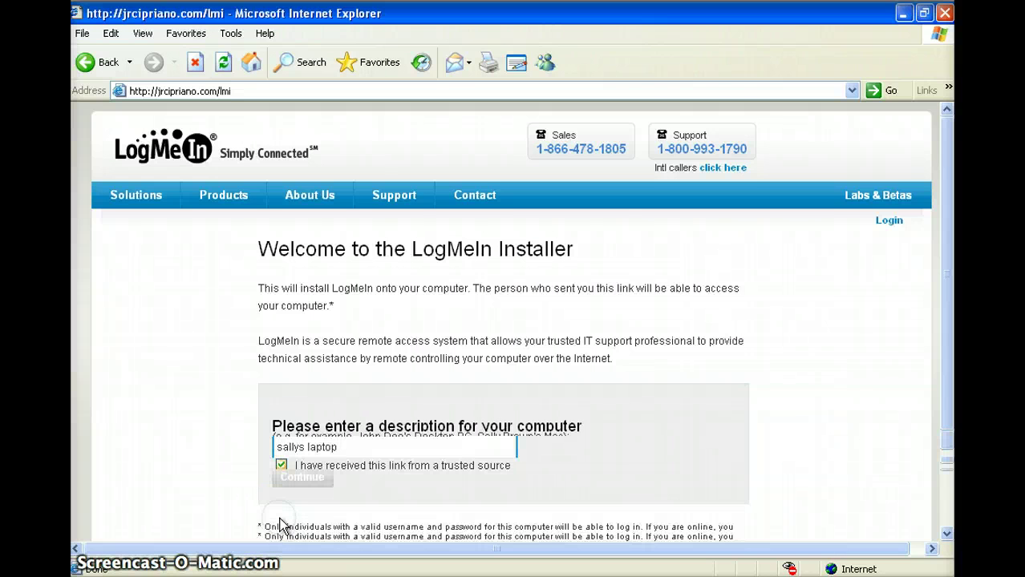
scroll(279, 525, "down", 2)
left_click(304, 483)
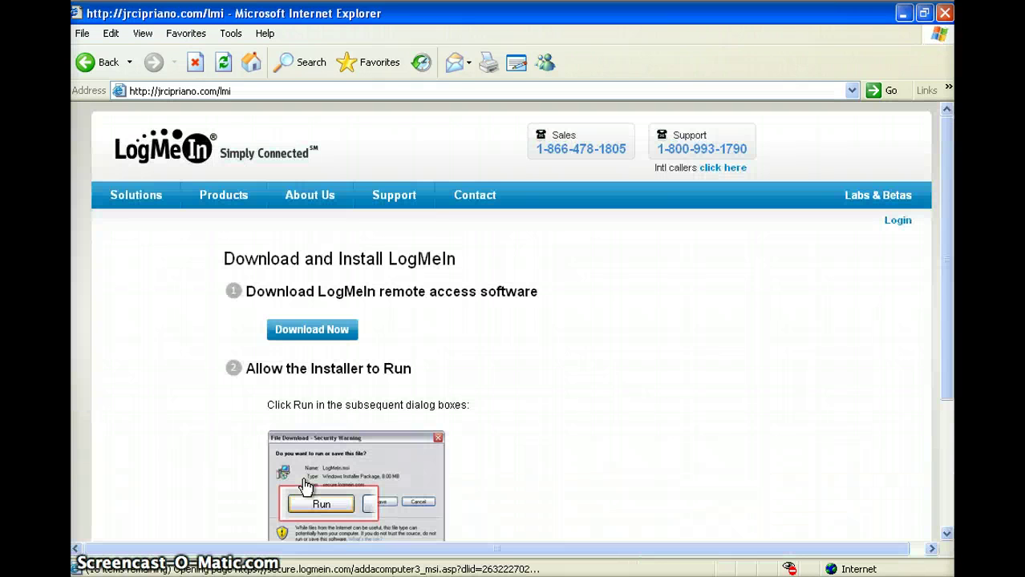
- Download LogMeIn.msi and run it, allowing it past both security warnings
left_click(315, 344)
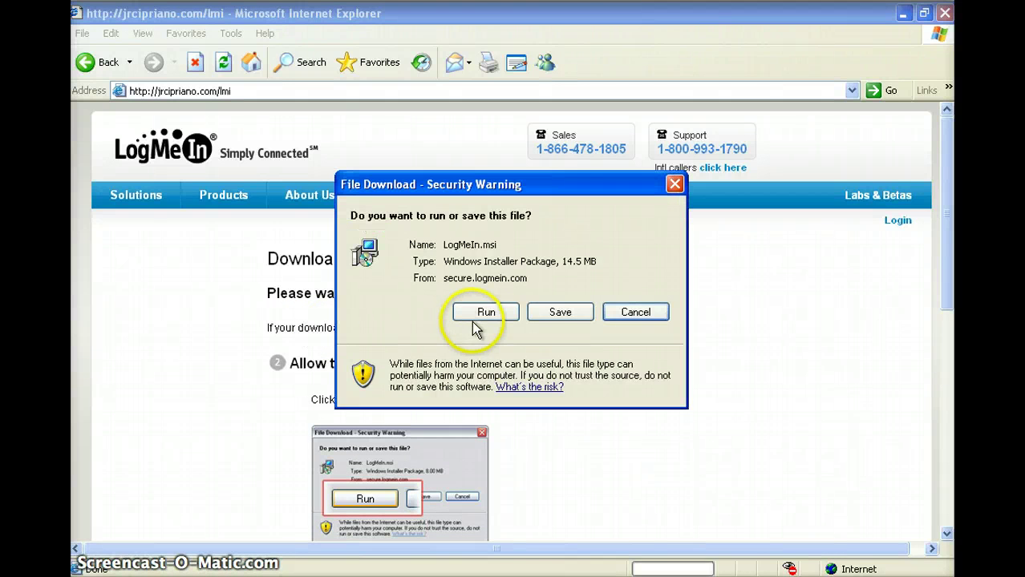
left_click(476, 316)
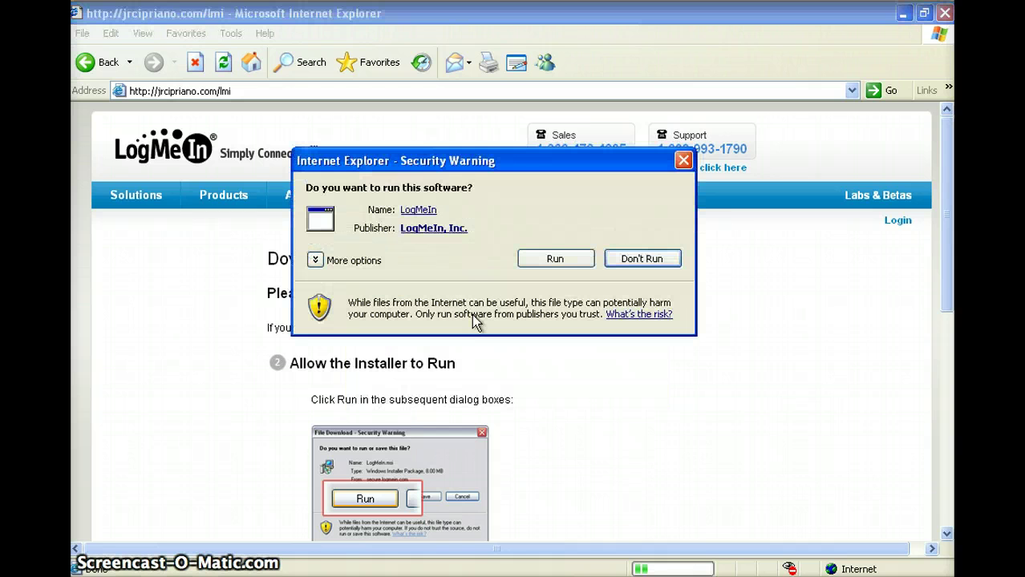
left_click(553, 256)
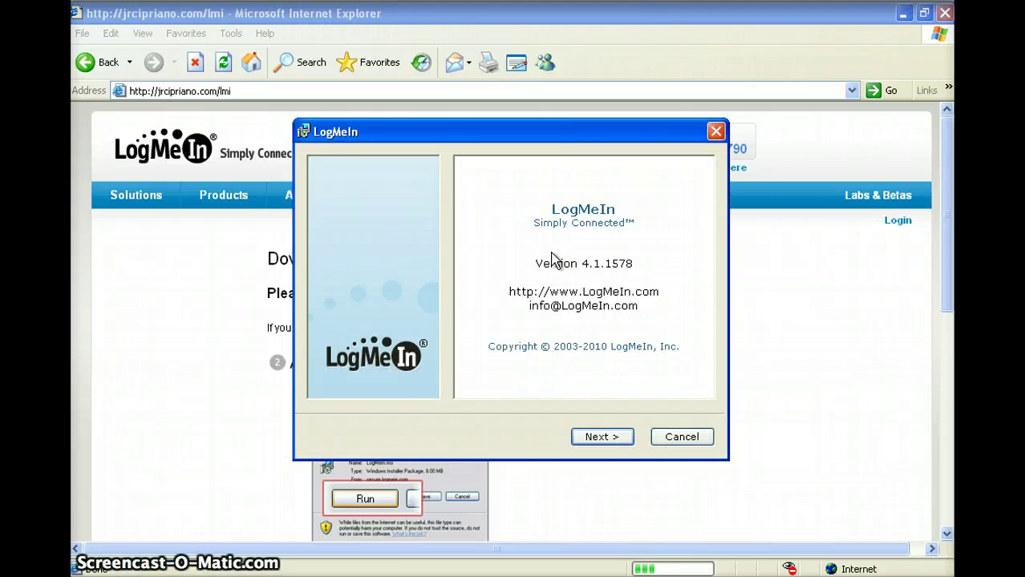
- Skip the version and account pages, accept the licence agreement, and keep Typical setup
key("Return")
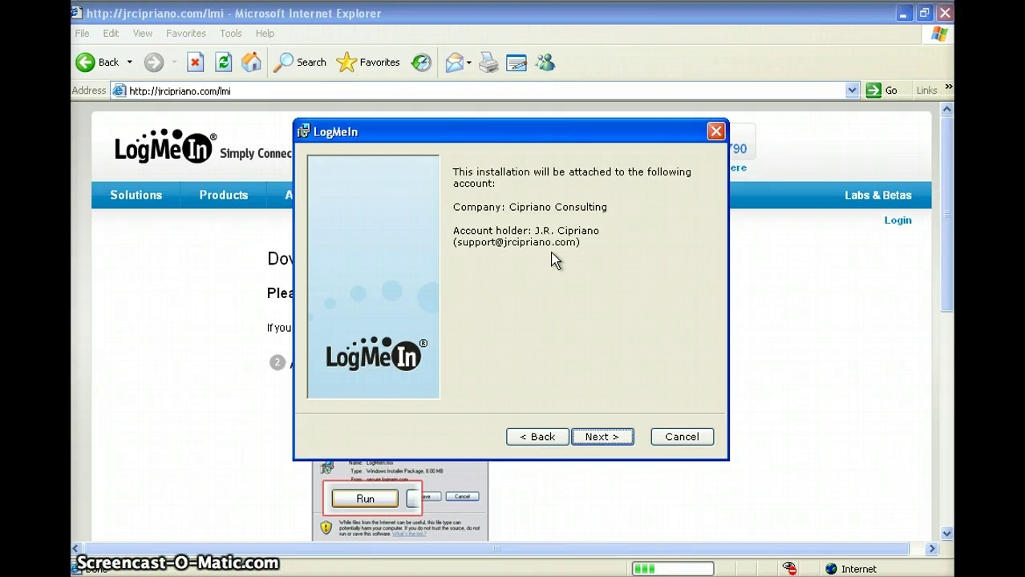
key("Return")
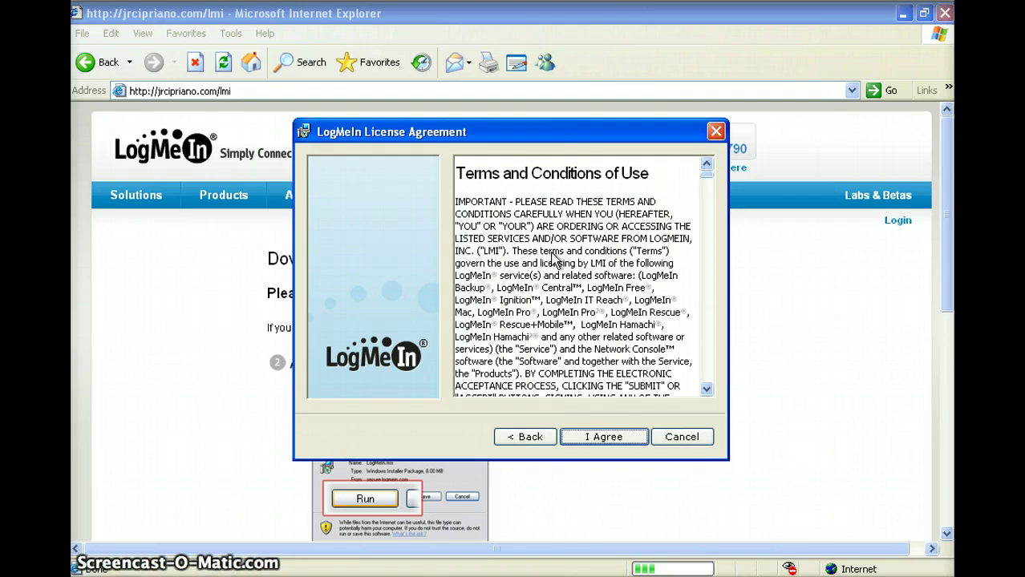
left_click(567, 273)
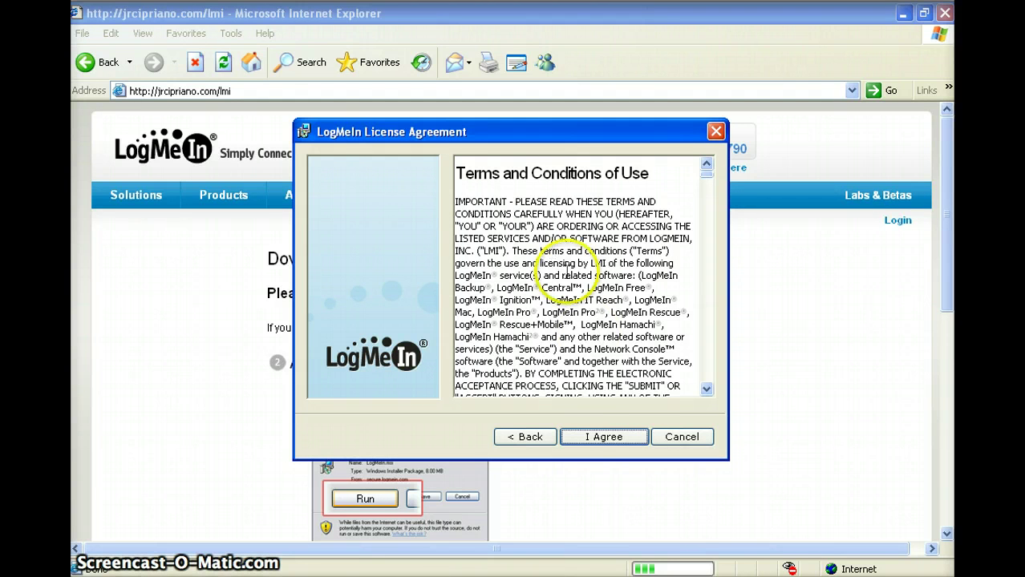
left_click(594, 437)
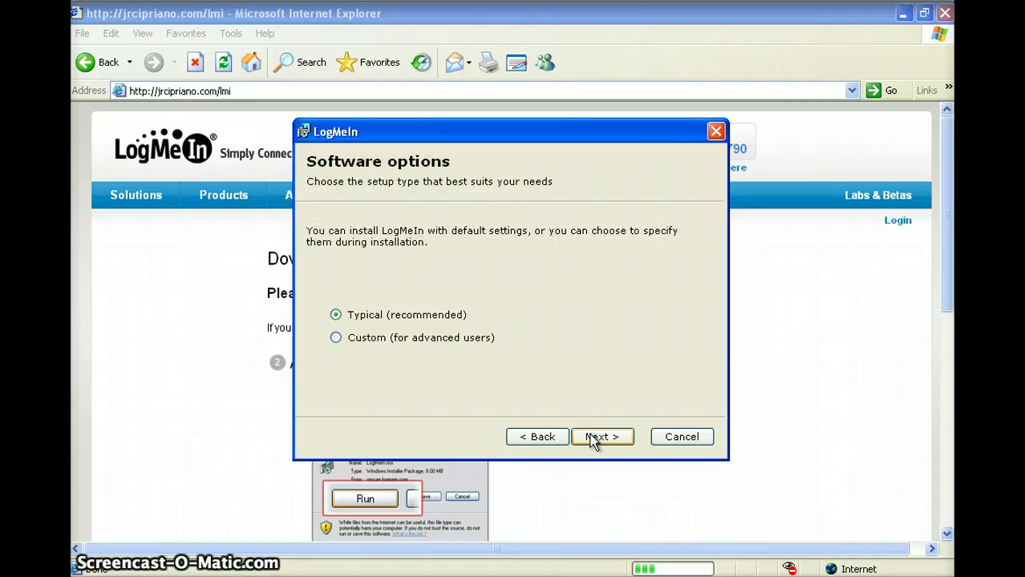
left_click(593, 438)
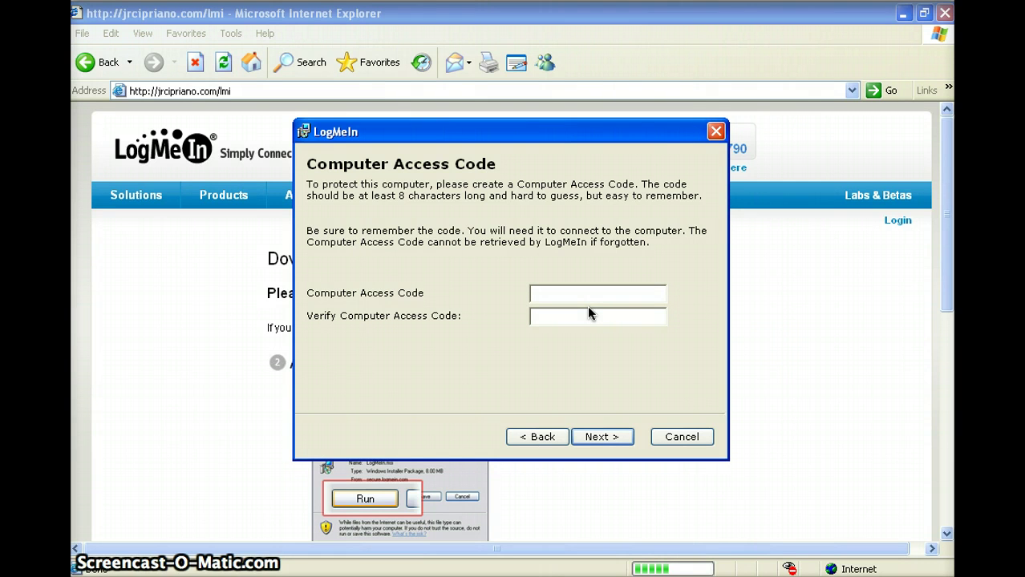
- Enter the computer access code, verify it in the second field, and continue
left_click(575, 297)
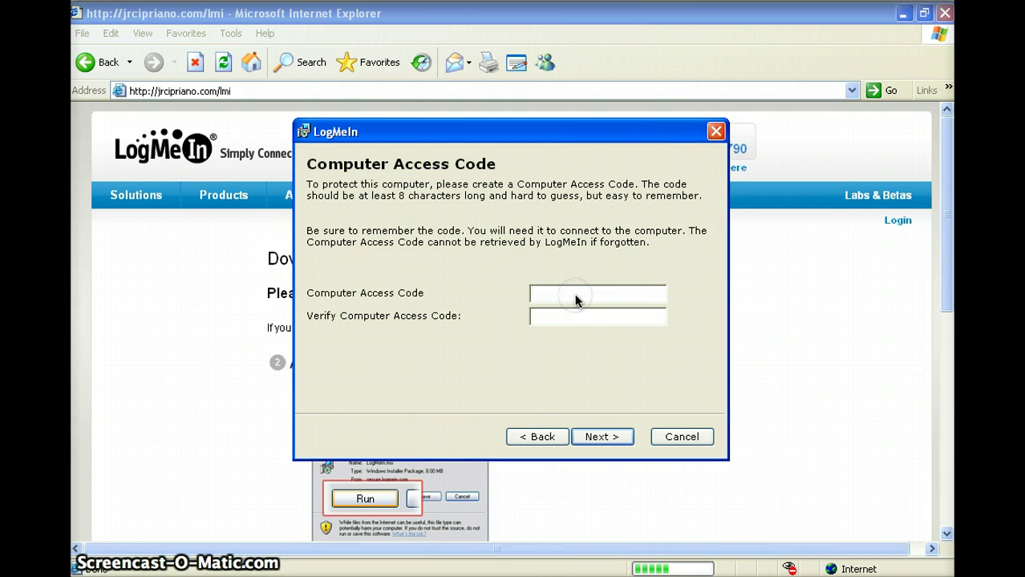
type("****")
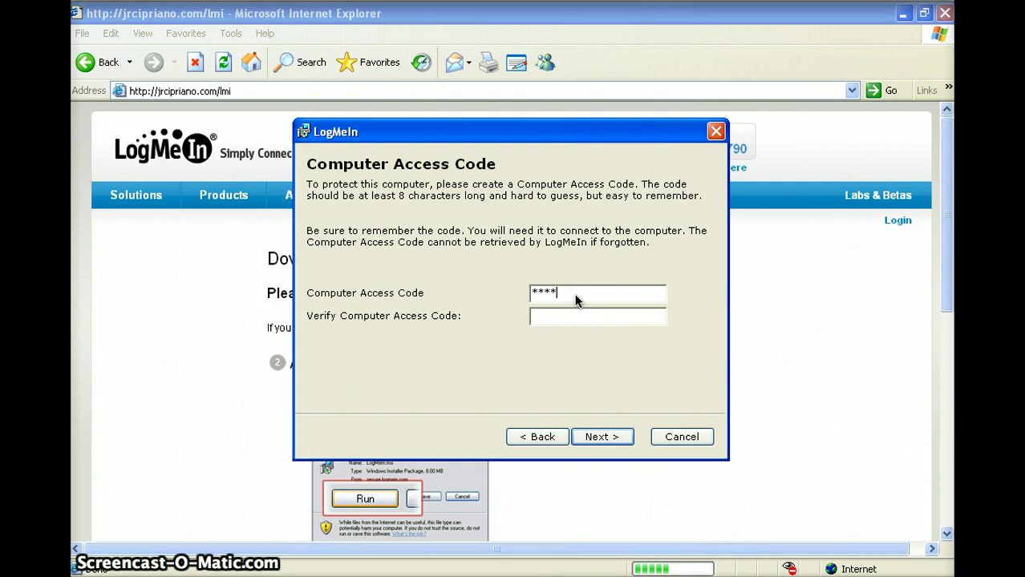
type("*****")
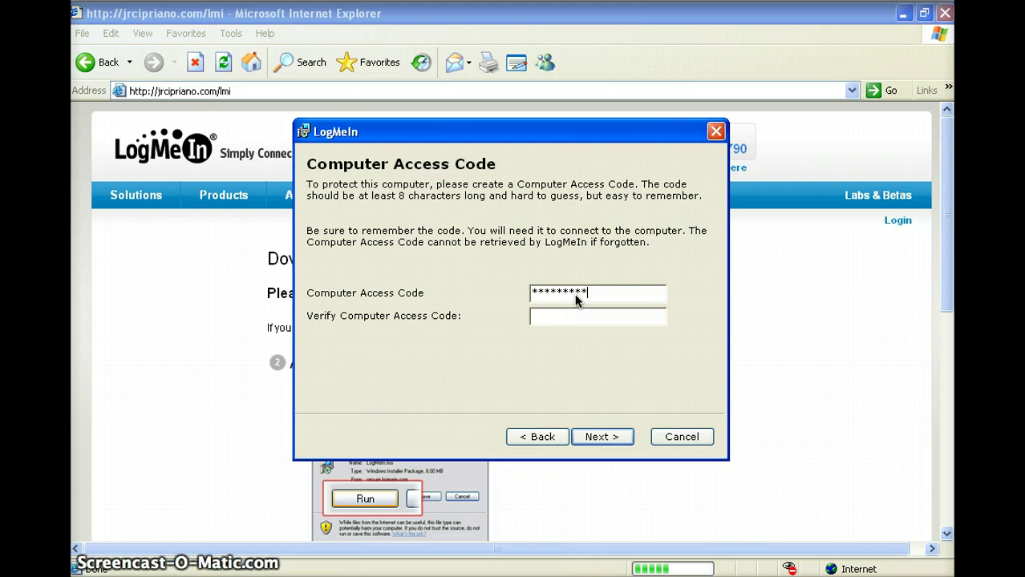
left_click(509, 301)
key("Tab")
type("********")
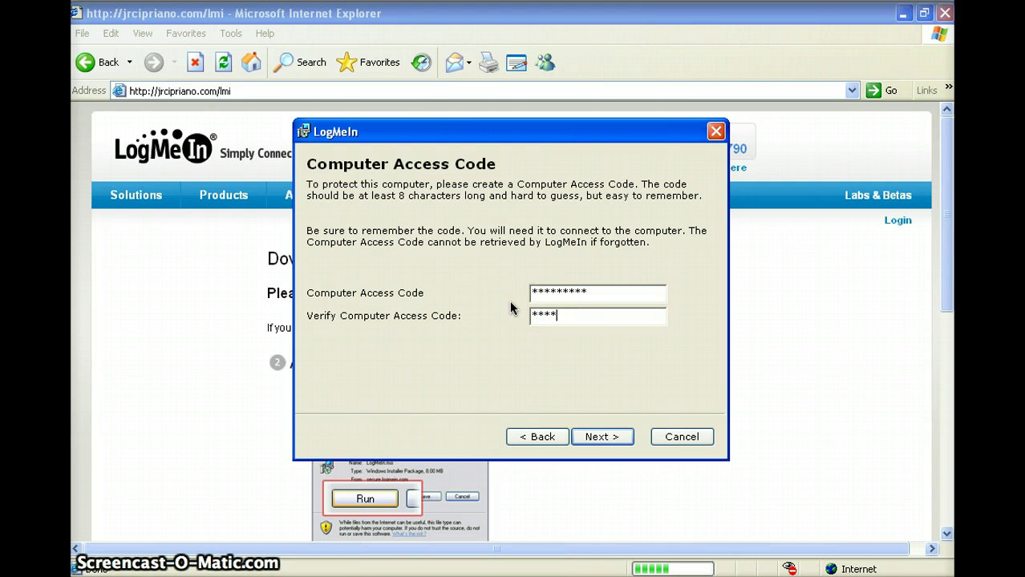
type("*")
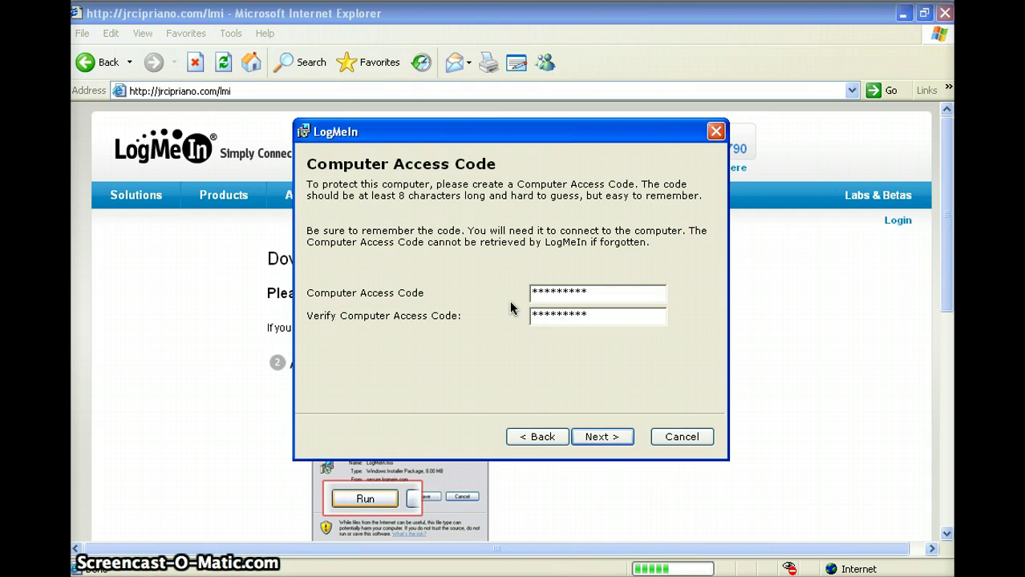
left_click(605, 384)
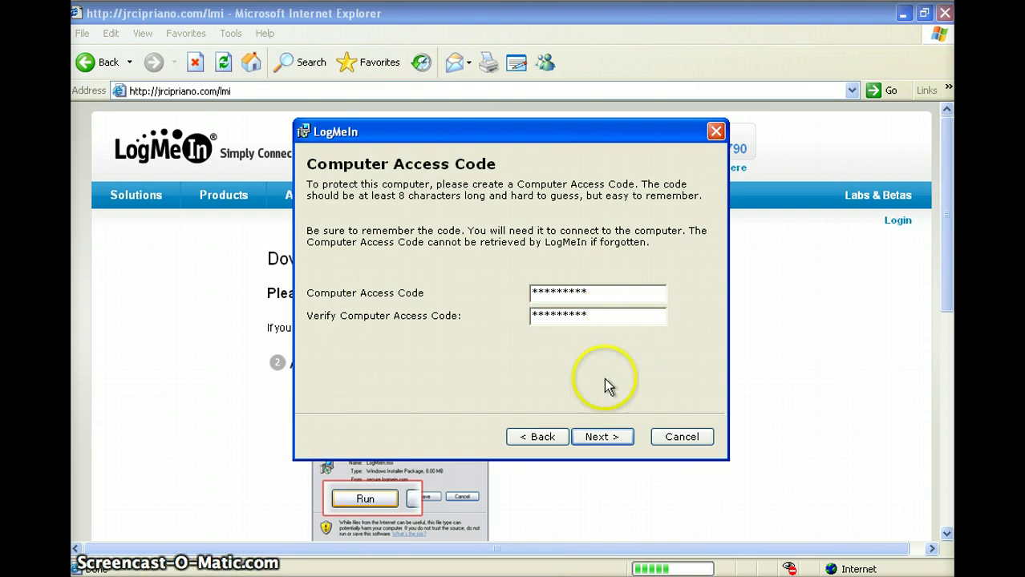
left_click(599, 437)
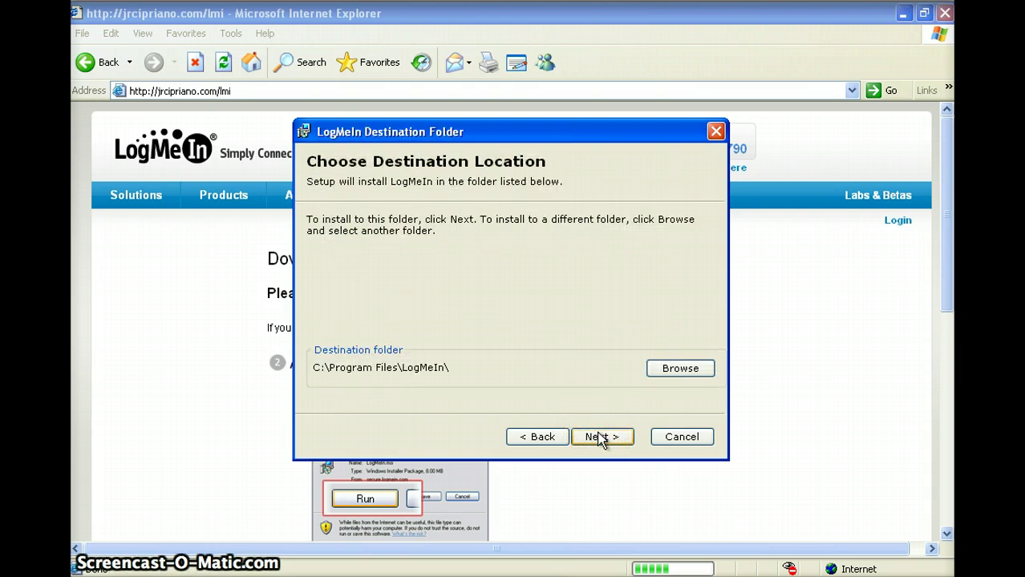
- Install LogMeIn into C:\Program Files\LogMeIn\ and finish the setup wizard
left_click(600, 437)
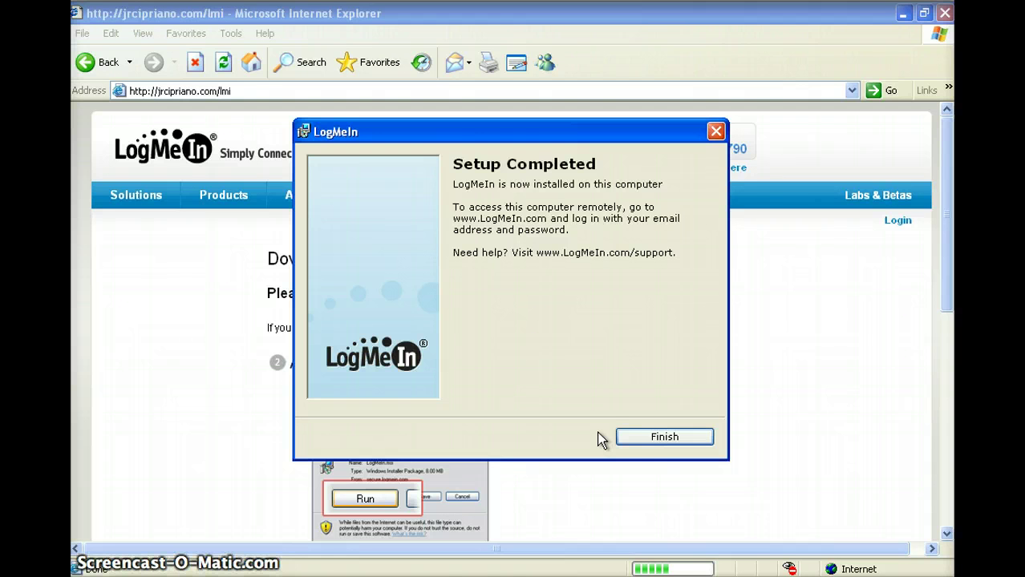
left_click(646, 437)
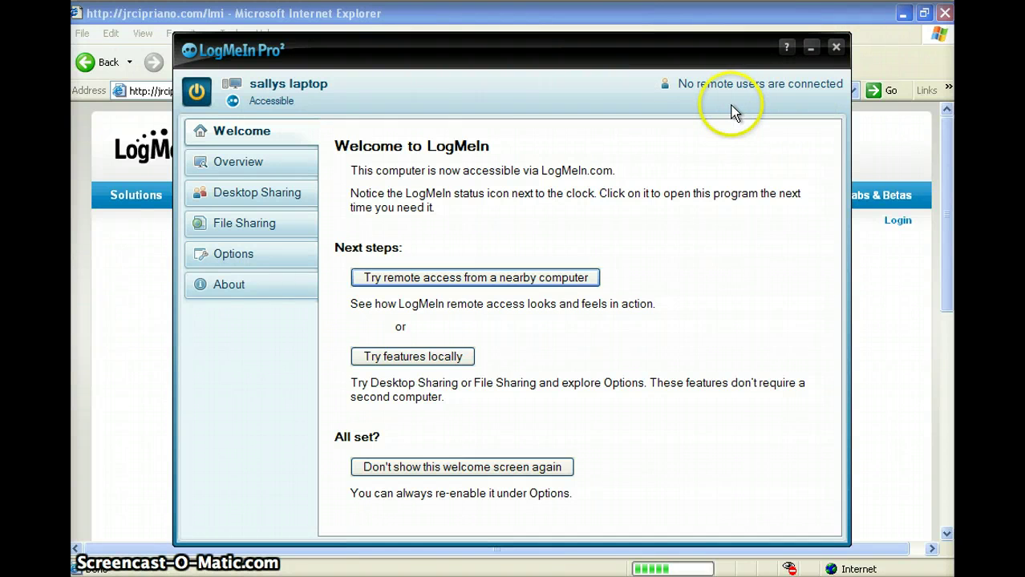
- Show the Options page in the LogMeIn Pro² control panel
left_click(241, 256)
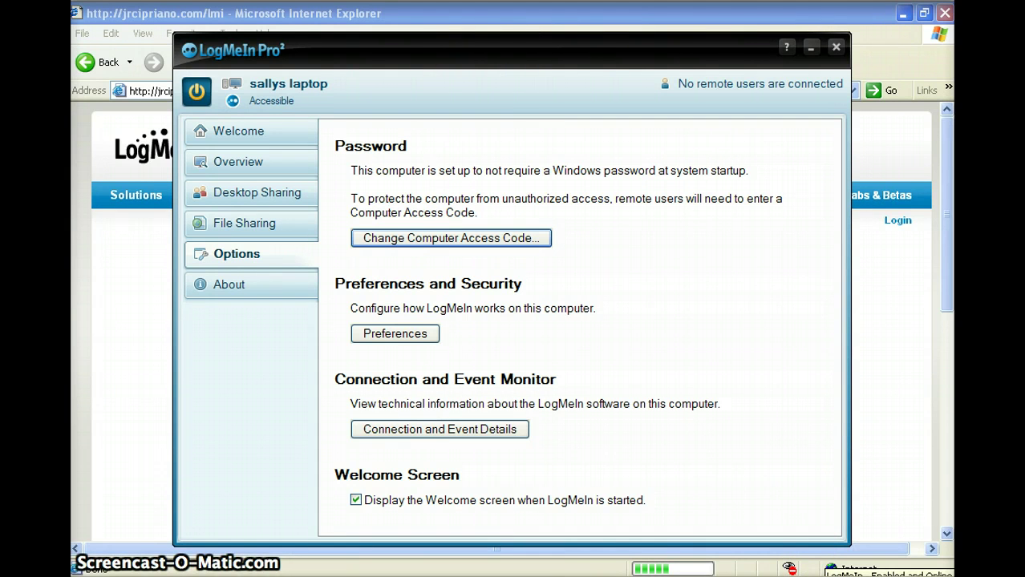
- Switch off LogMeIn from the tray icon menu and confirm with Yes
right_click(828, 574)
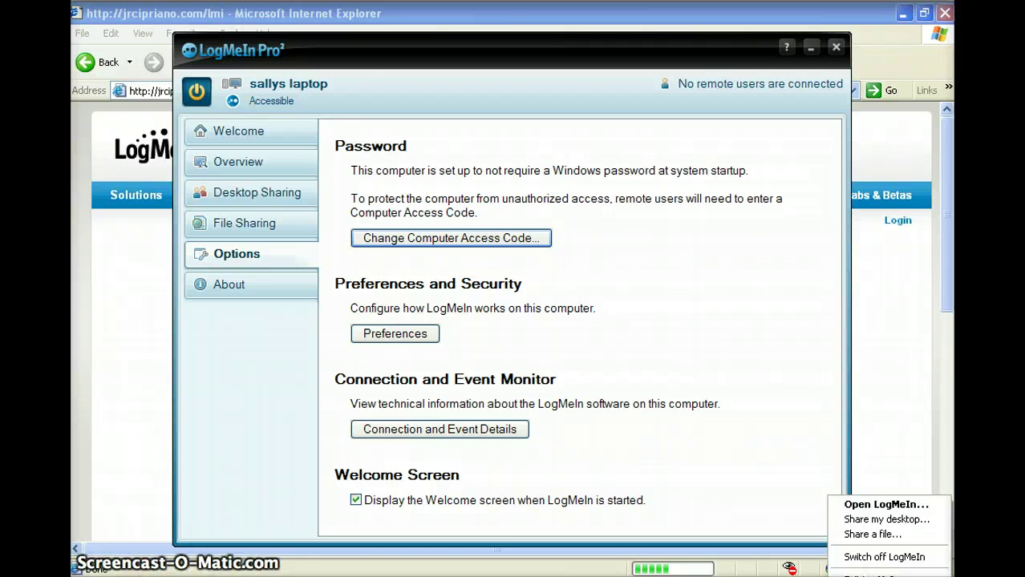
left_click(862, 556)
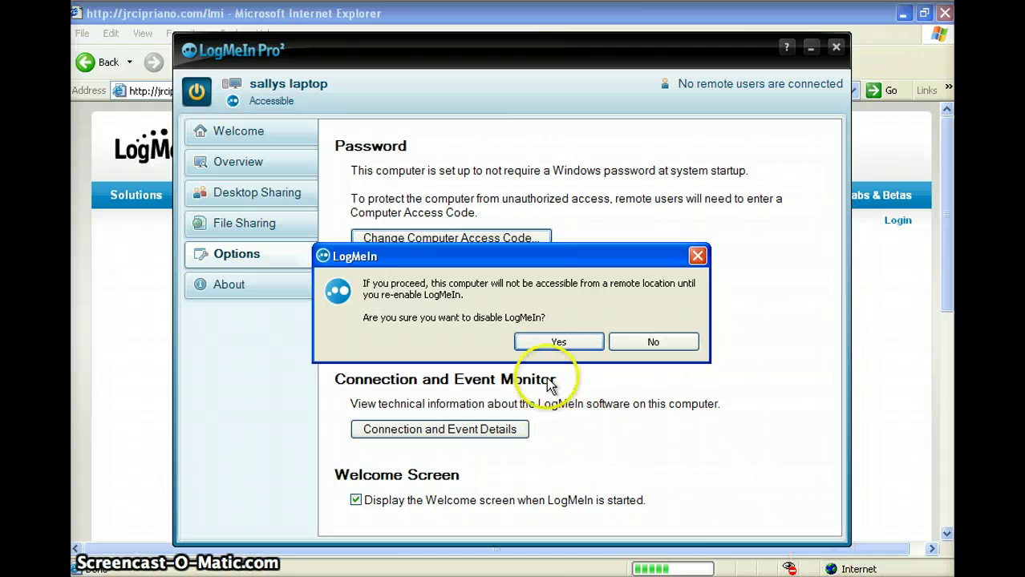
left_click(550, 343)
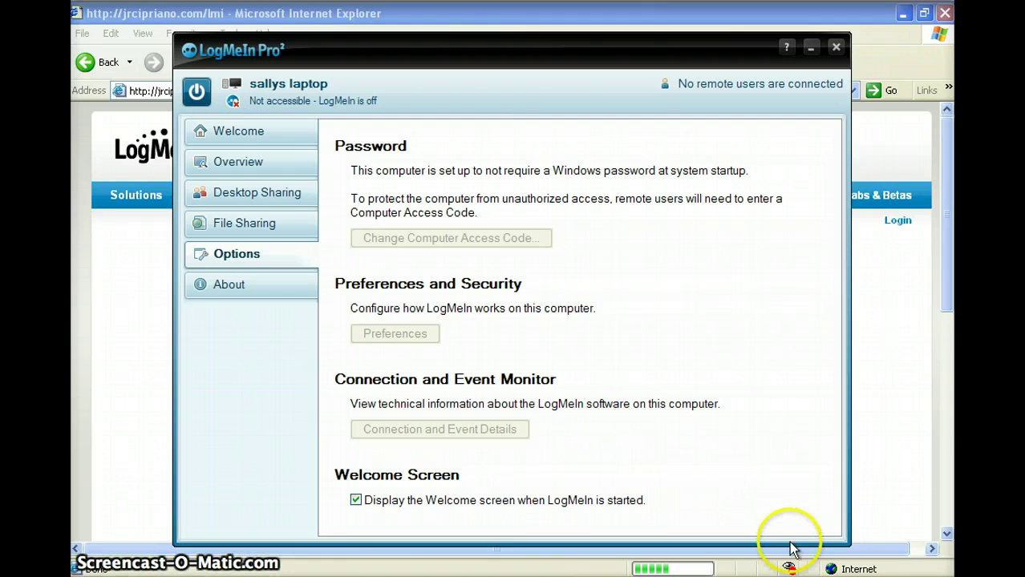
- Switch LogMeIn back on from the tray icon menu
right_click(829, 576)
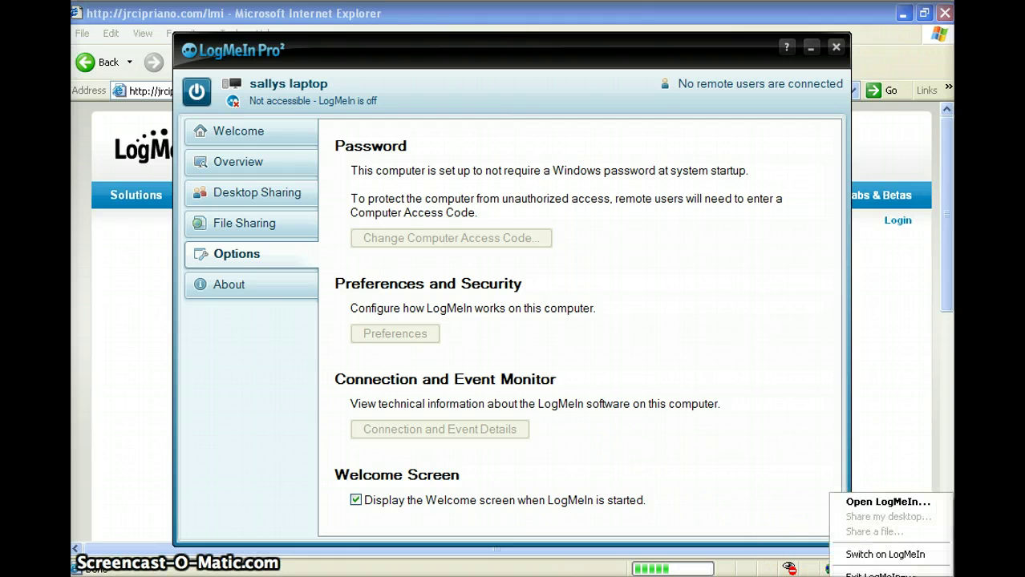
left_click(856, 554)
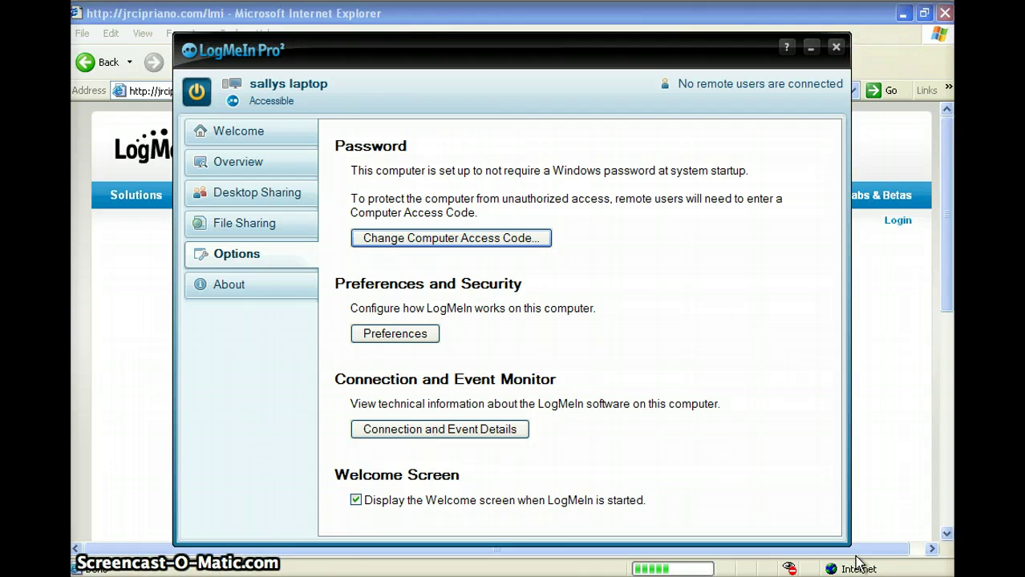
left_click(696, 570)
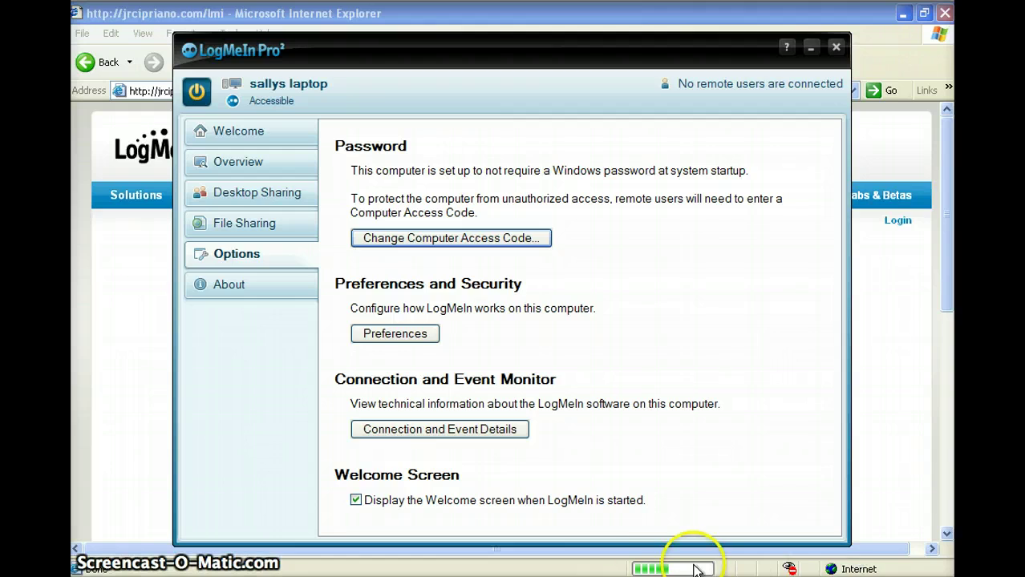